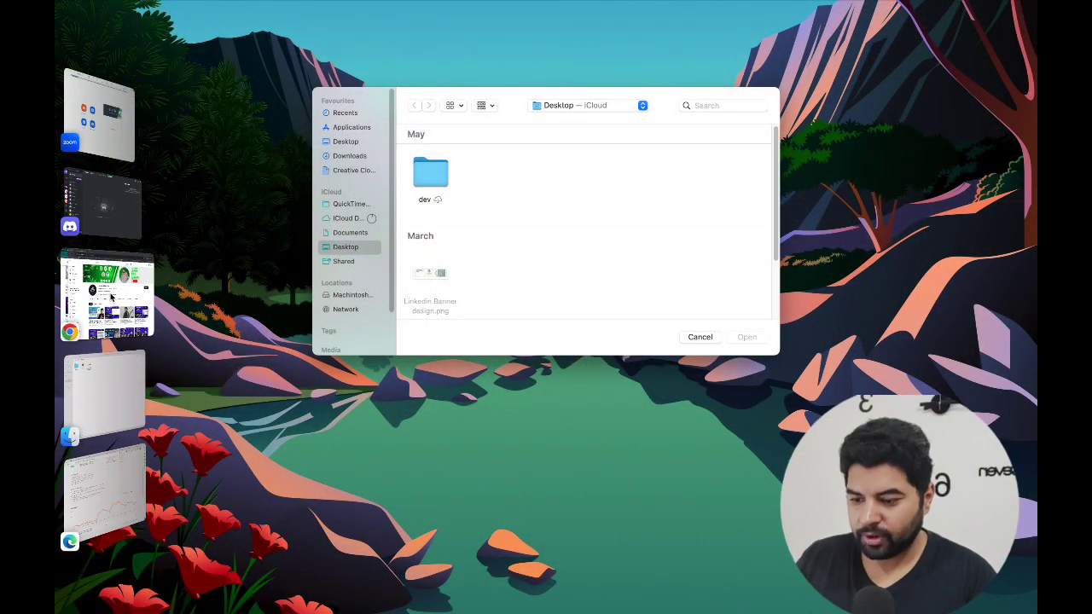
- In Edge, log in to the Uswah Collection store from the Shopify Partners Stores list
{"action": "left_click", "coordinate": [111, 296]}
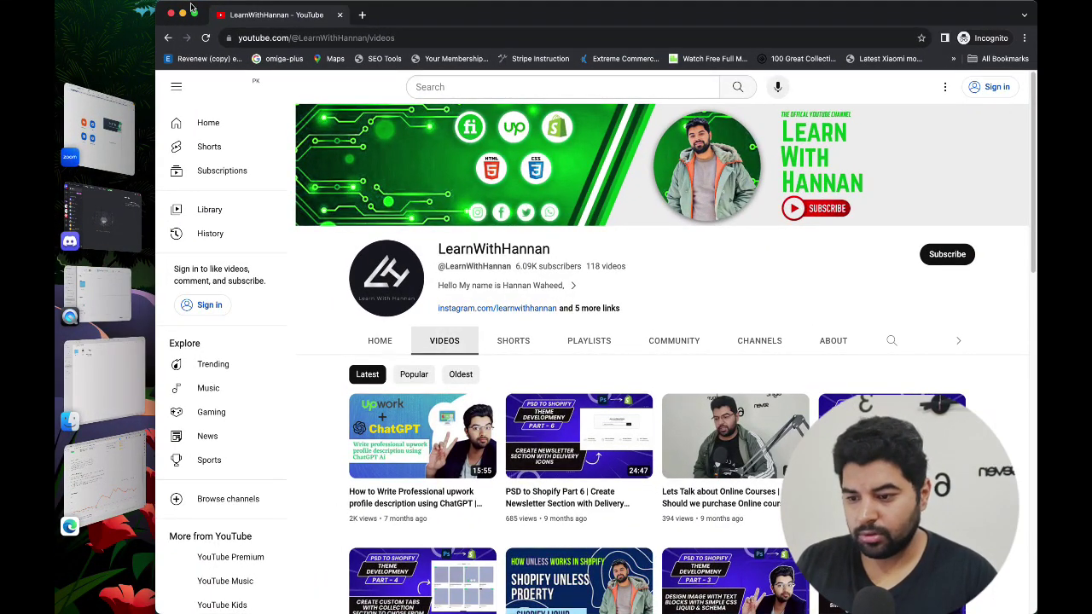
{"action": "left_click", "coordinate": [103, 383]}
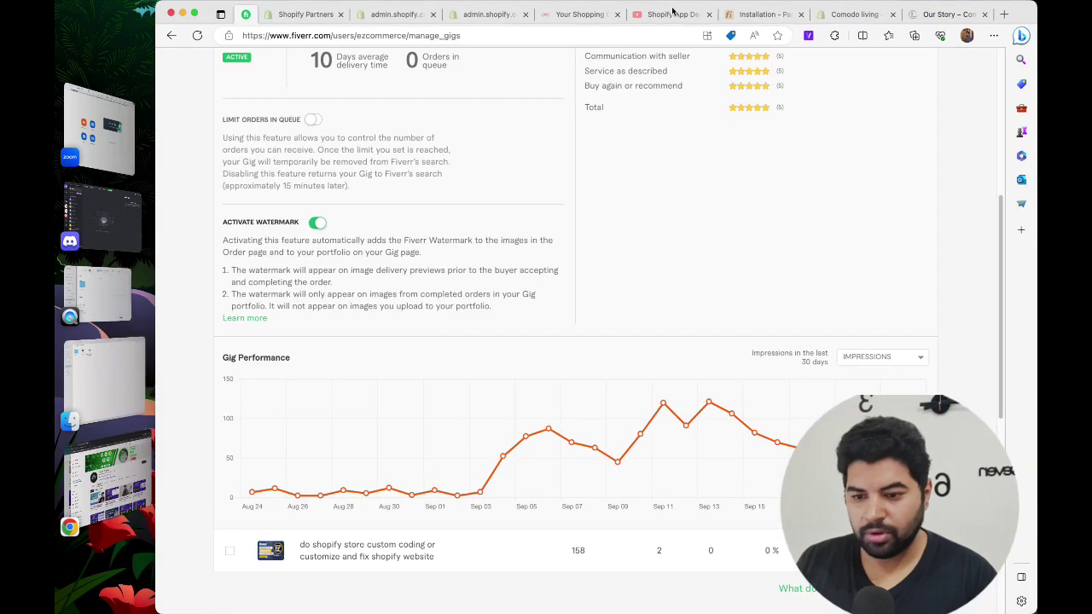
{"action": "left_click", "coordinate": [303, 15]}
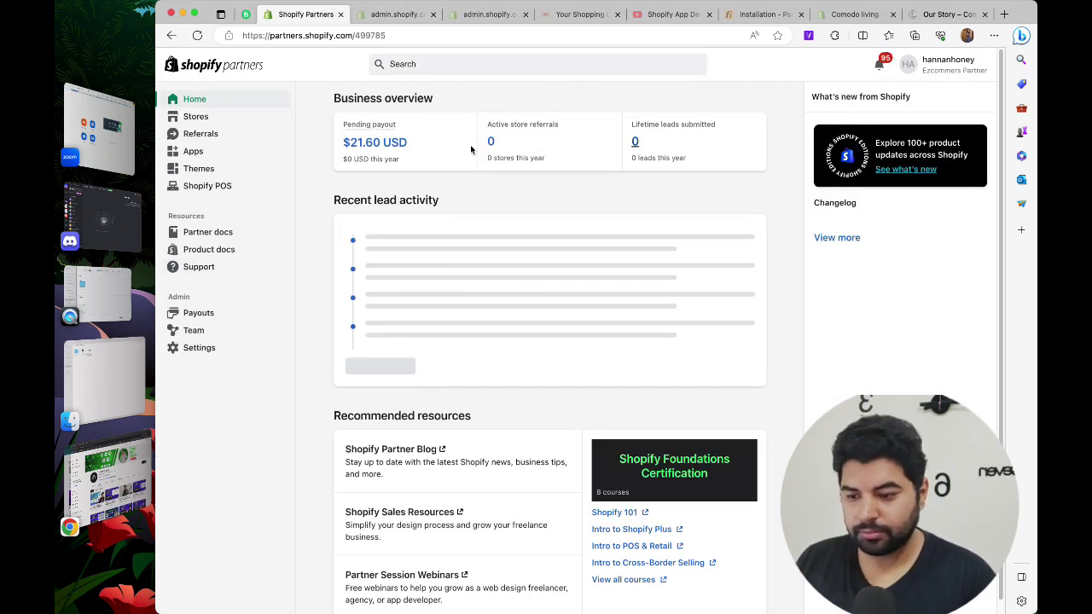
{"action": "left_click", "coordinate": [212, 118]}
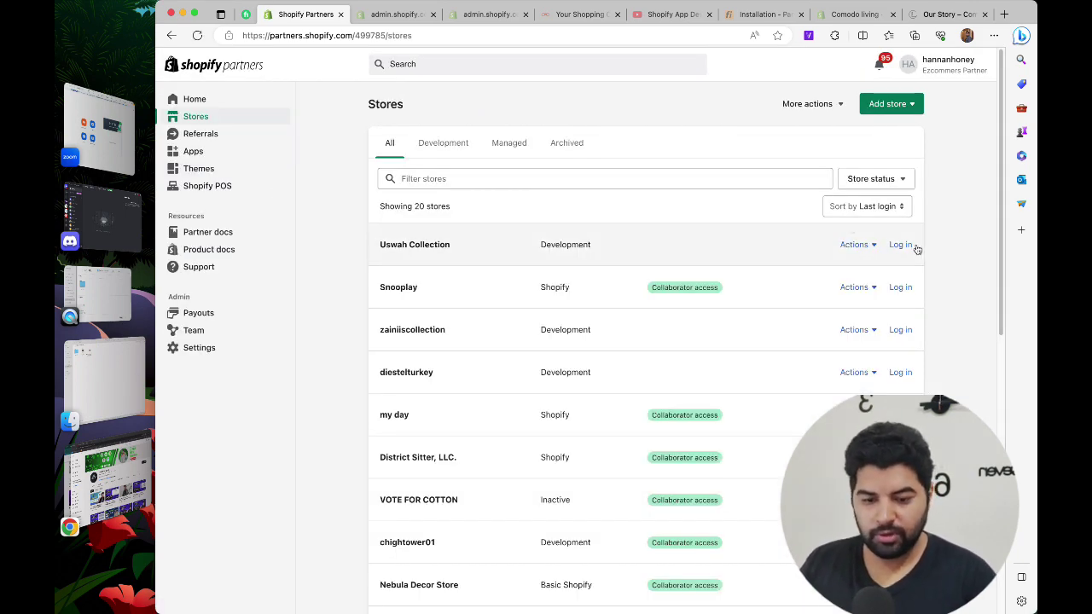
{"action": "left_click", "coordinate": [900, 245]}
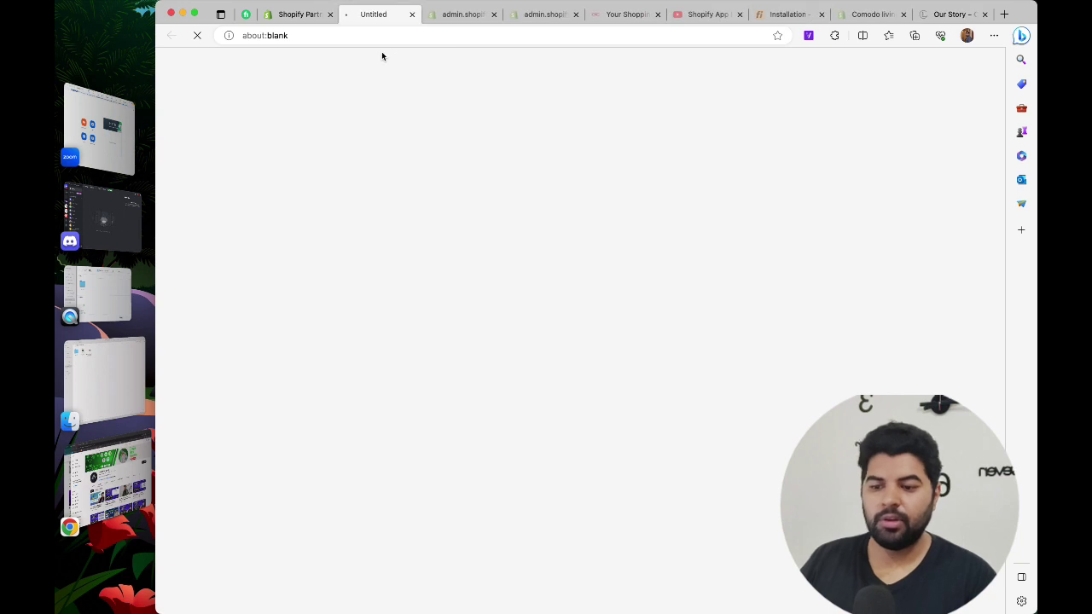
- Close the duplicate admin tab and highlight the store handle in the address bar
{"action": "left_click", "coordinate": [493, 15]}
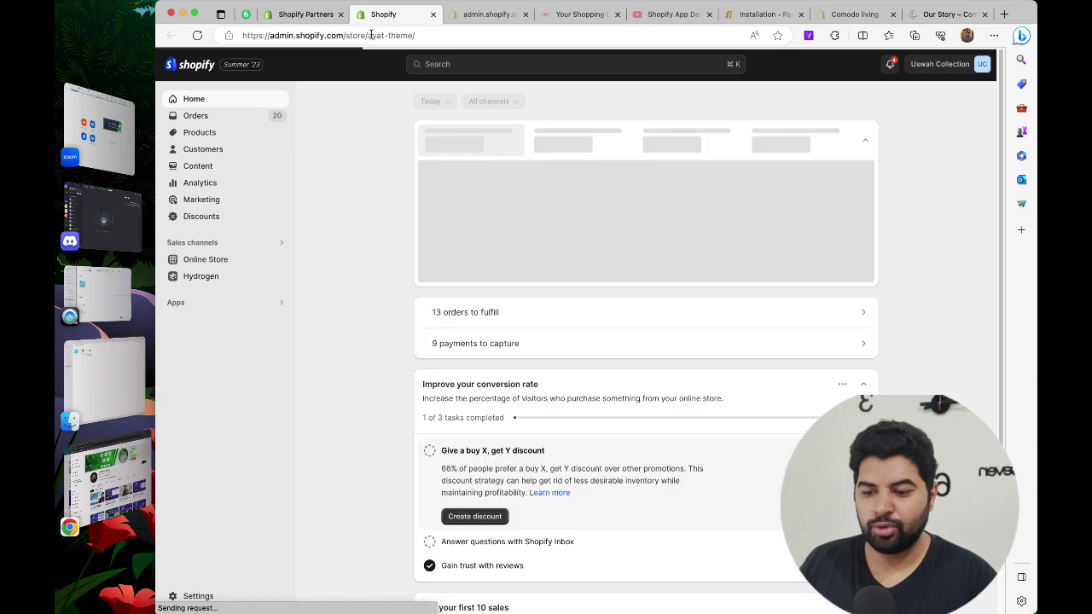
{"action": "left_click_drag", "start_coordinate": [414, 35], "coordinate": [367, 35]}
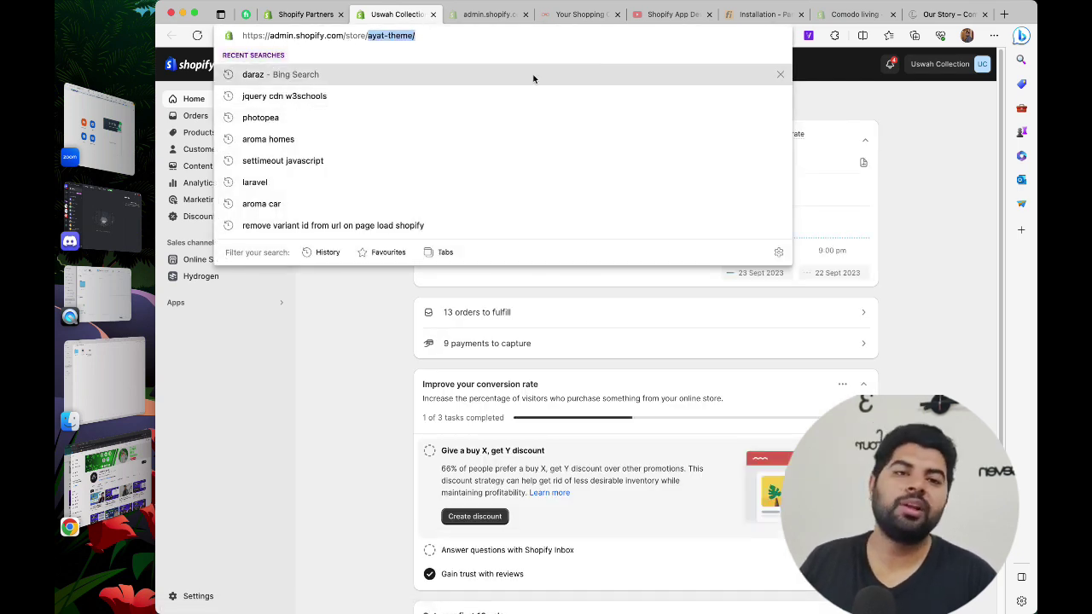
{"action": "left_click", "coordinate": [345, 304]}
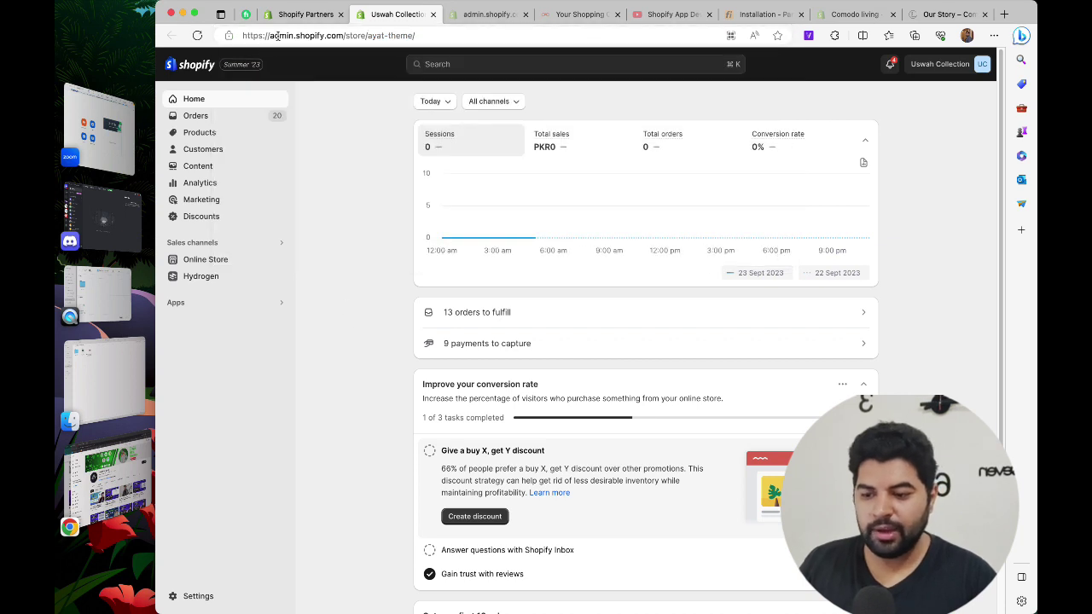
{"action": "left_click", "coordinate": [354, 34]}
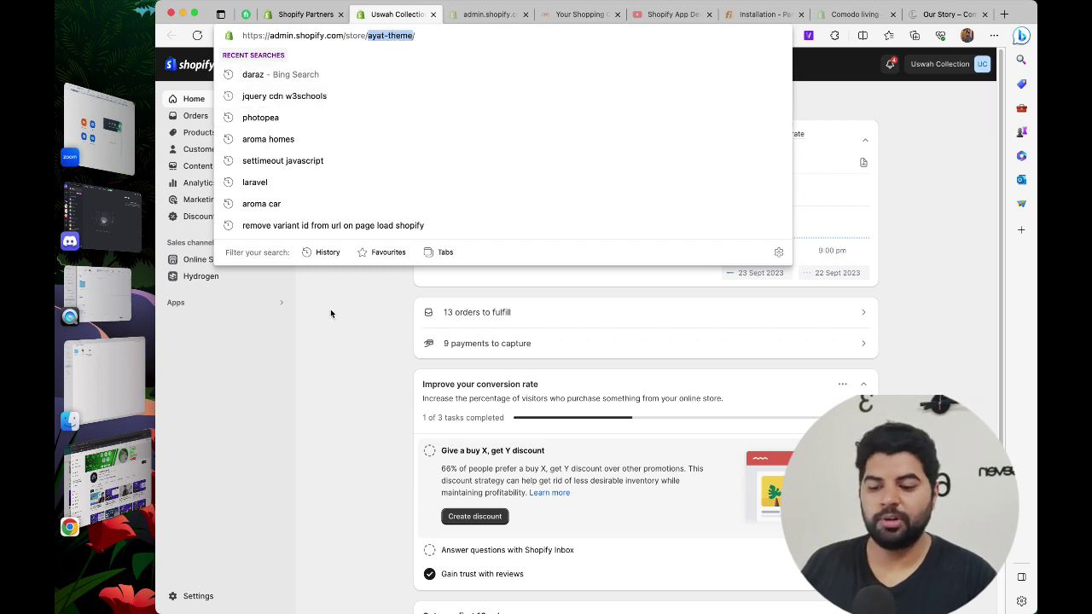
{"action": "left_click", "coordinate": [345, 337]}
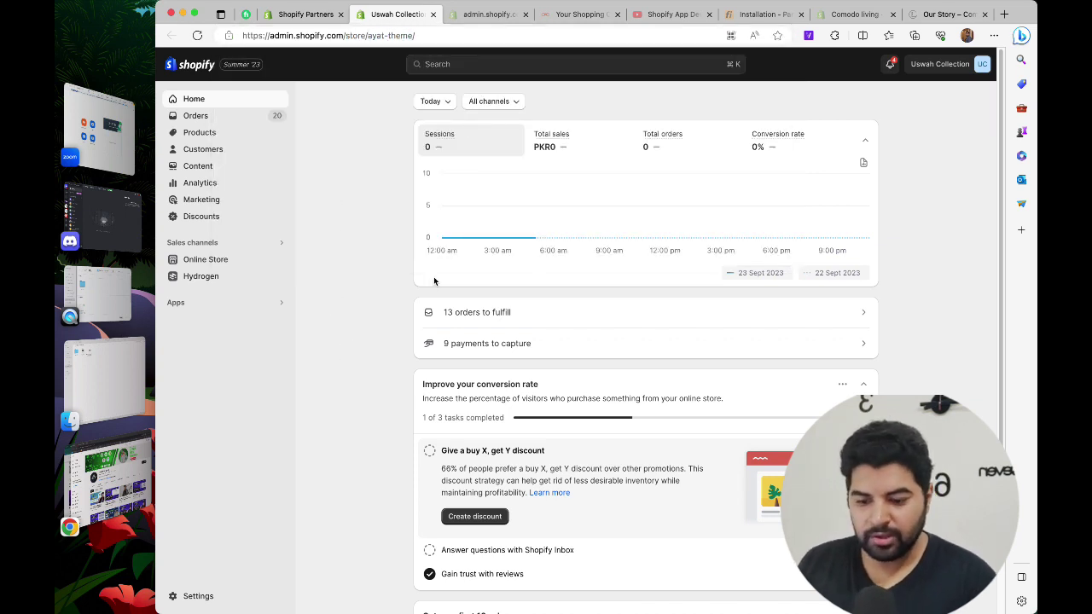
- Scroll the Home dashboard showing 13 orders to fulfill and 9 payments to capture
{"action": "scroll", "coordinate": [443, 278], "scroll_direction": "down", "scroll_amount": 2}
{"action": "scroll", "coordinate": [628, 259], "scroll_direction": "up", "scroll_amount": 2}
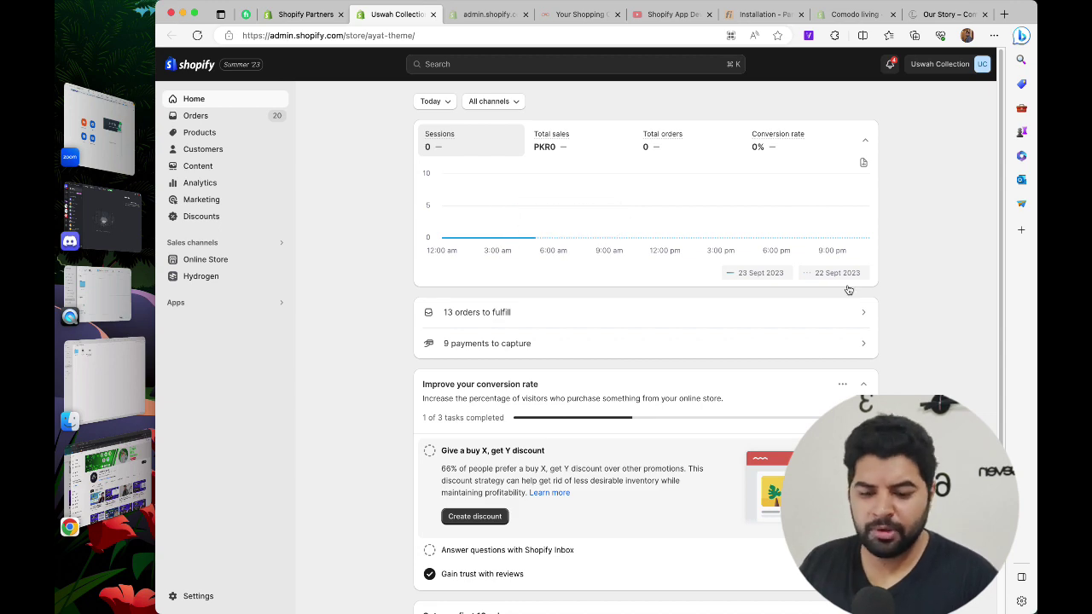
{"action": "scroll", "coordinate": [917, 297], "scroll_direction": "down", "scroll_amount": 2}
{"action": "scroll", "coordinate": [917, 296], "scroll_direction": "up", "scroll_amount": 2}
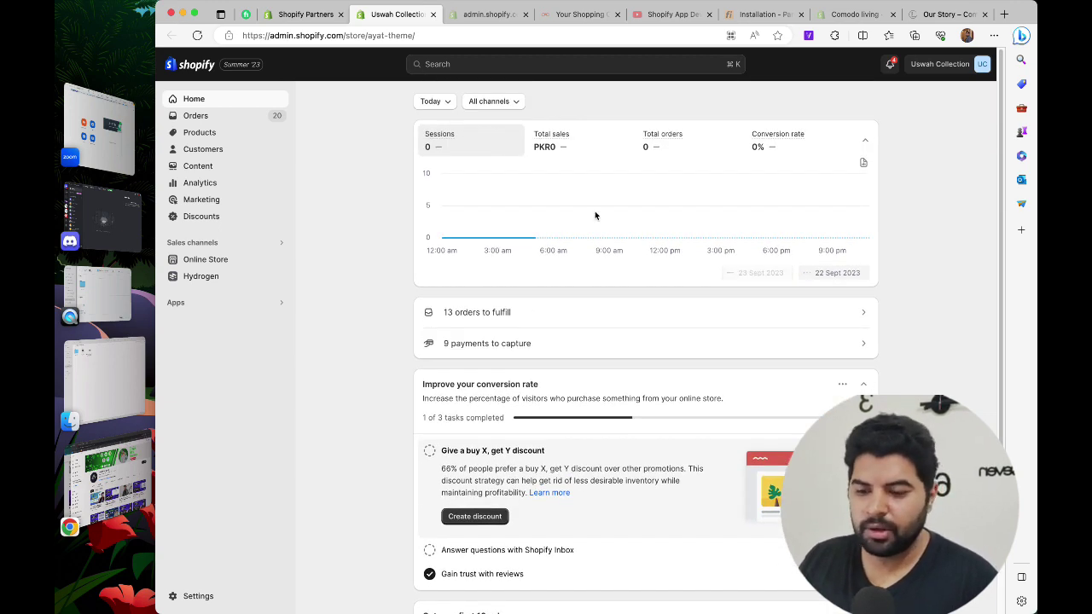
- Look through the Orders list, then browse the Products list
{"action": "left_click", "coordinate": [222, 124]}
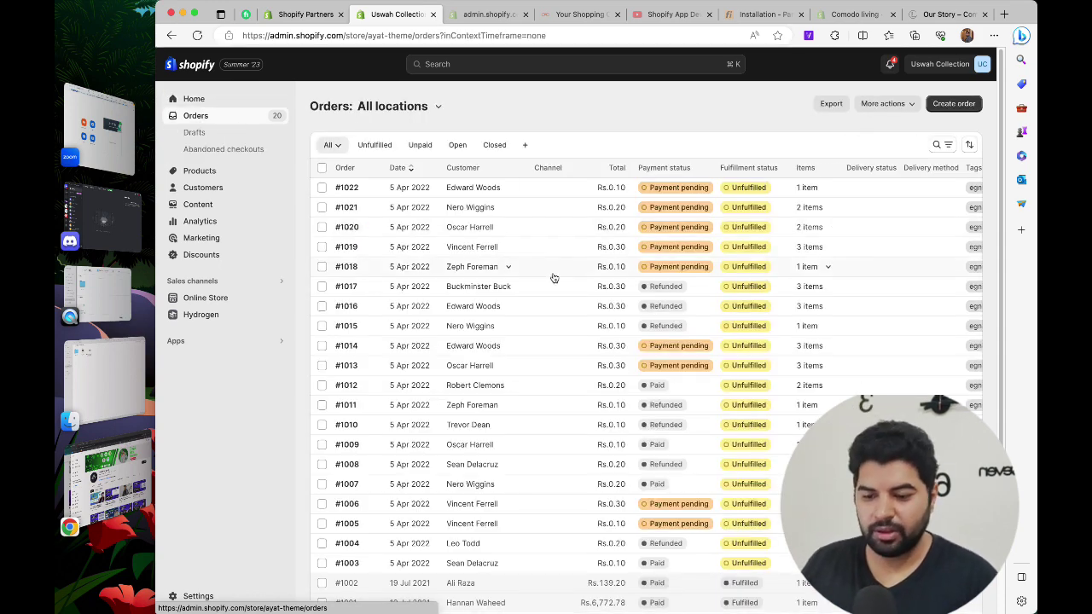
{"action": "scroll", "coordinate": [325, 263], "scroll_direction": "down", "scroll_amount": 2}
{"action": "scroll", "coordinate": [458, 213], "scroll_direction": "up", "scroll_amount": 2}
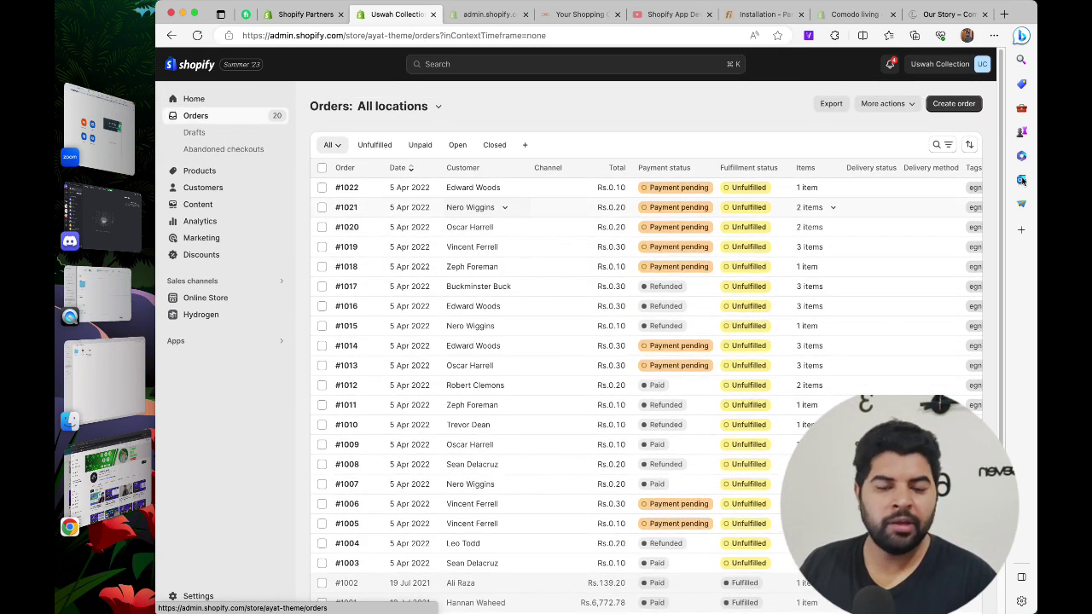
{"action": "left_click", "coordinate": [214, 171]}
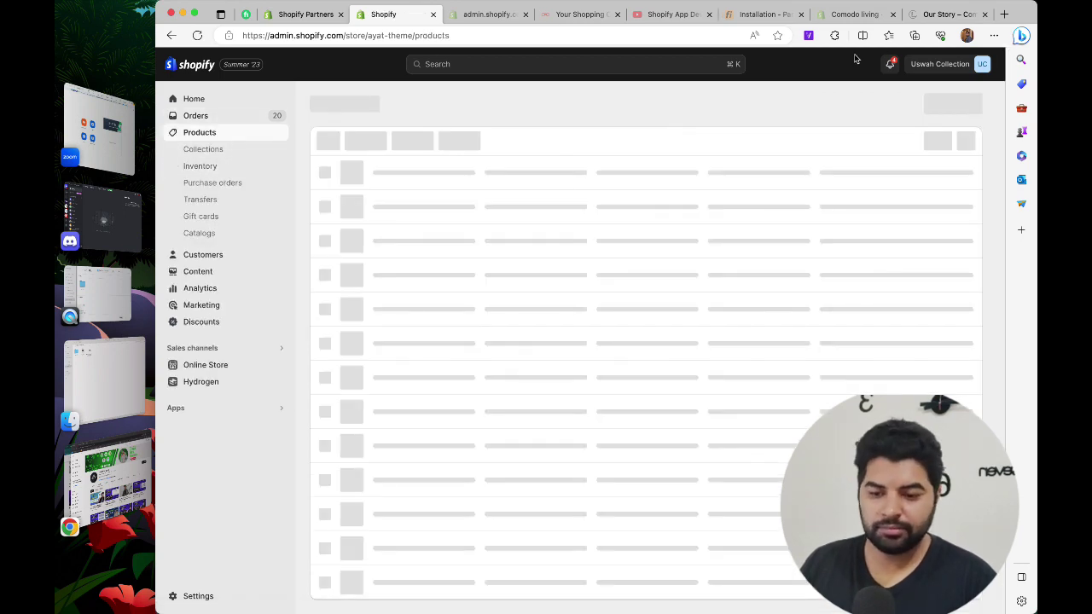
{"action": "scroll", "coordinate": [523, 290], "scroll_direction": "down", "scroll_amount": 2}
{"action": "scroll", "coordinate": [503, 300], "scroll_direction": "down", "scroll_amount": 15}
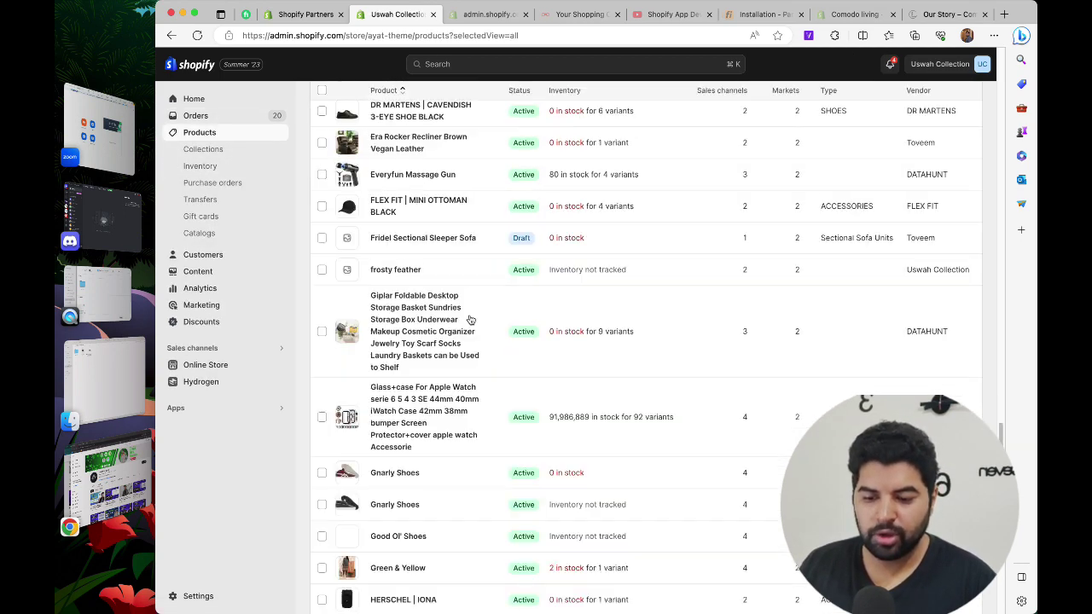
{"action": "scroll", "coordinate": [469, 314], "scroll_direction": "down", "scroll_amount": 5}
{"action": "scroll", "coordinate": [469, 312], "scroll_direction": "up", "scroll_amount": 20}
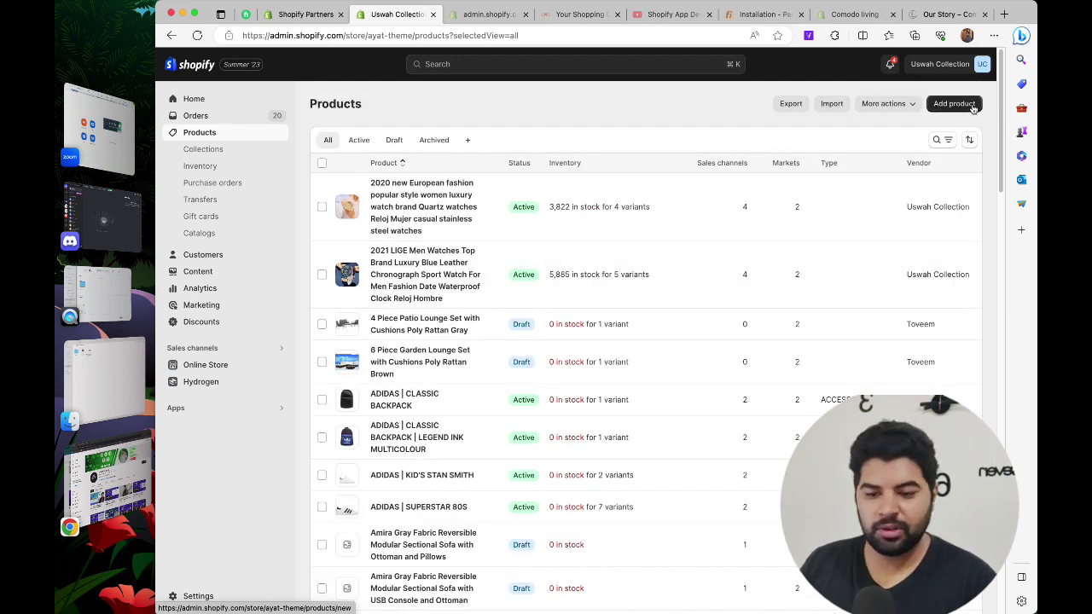
- Select all products, preview them in the bulk editor, and return to Products
{"action": "left_click", "coordinate": [322, 162]}
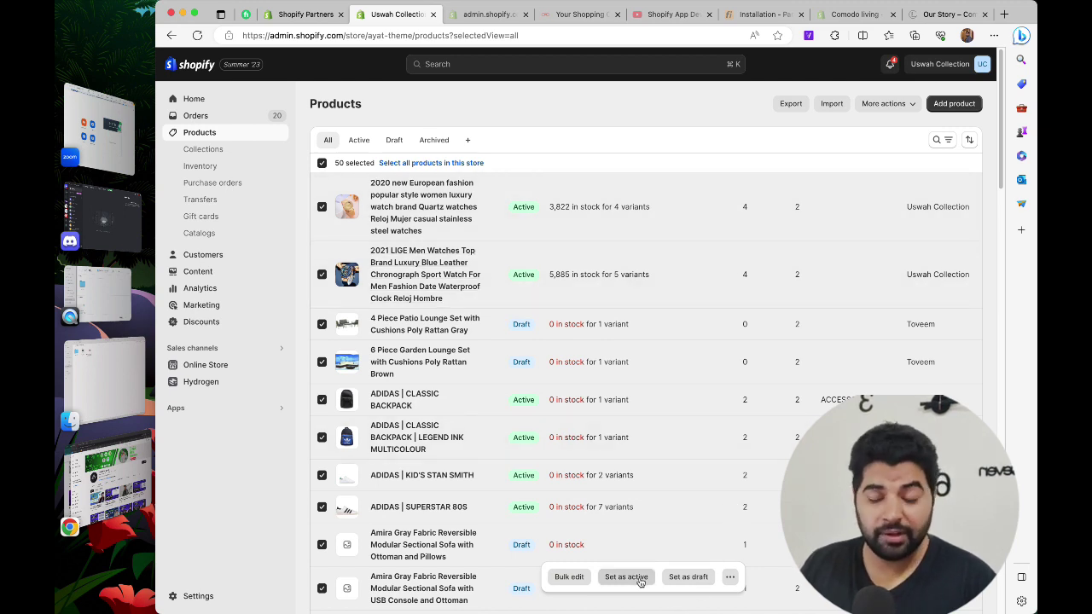
{"action": "left_click", "coordinate": [569, 577]}
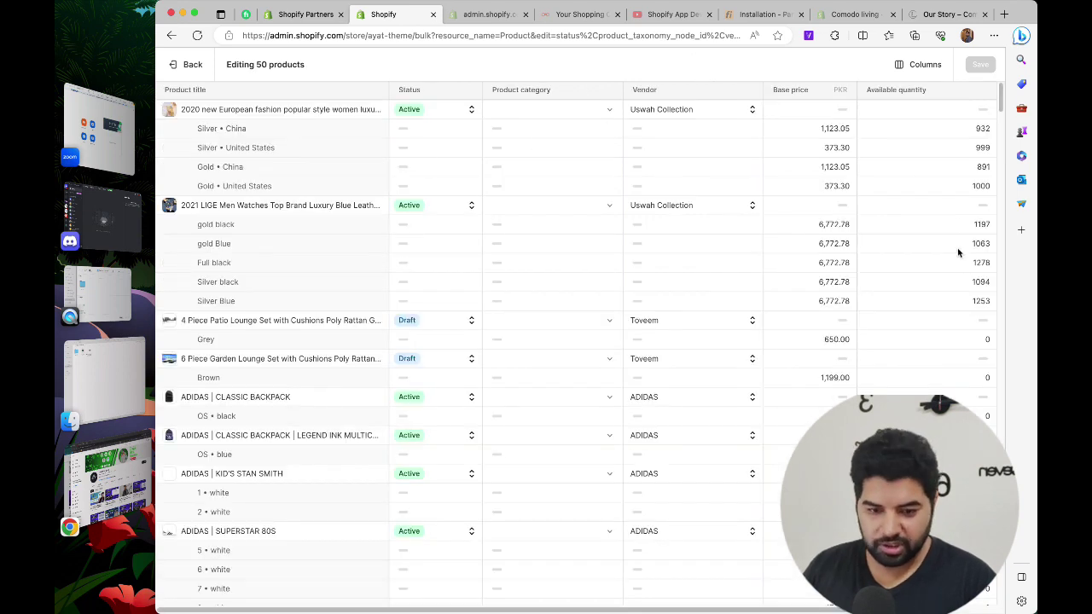
{"action": "scroll", "coordinate": [688, 239], "scroll_direction": "down", "scroll_amount": 10}
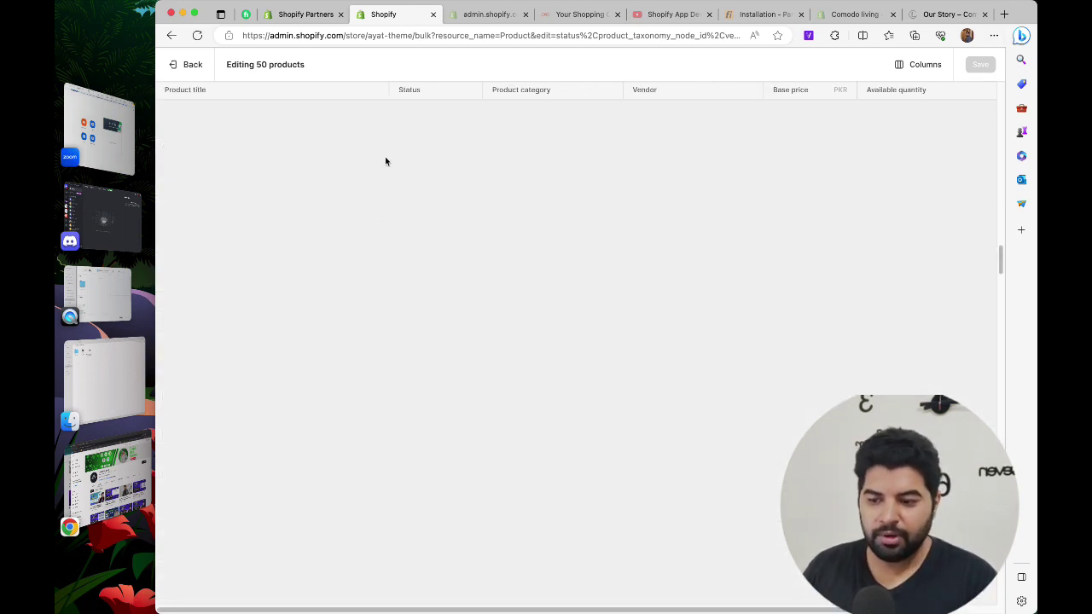
{"action": "left_click", "coordinate": [190, 68]}
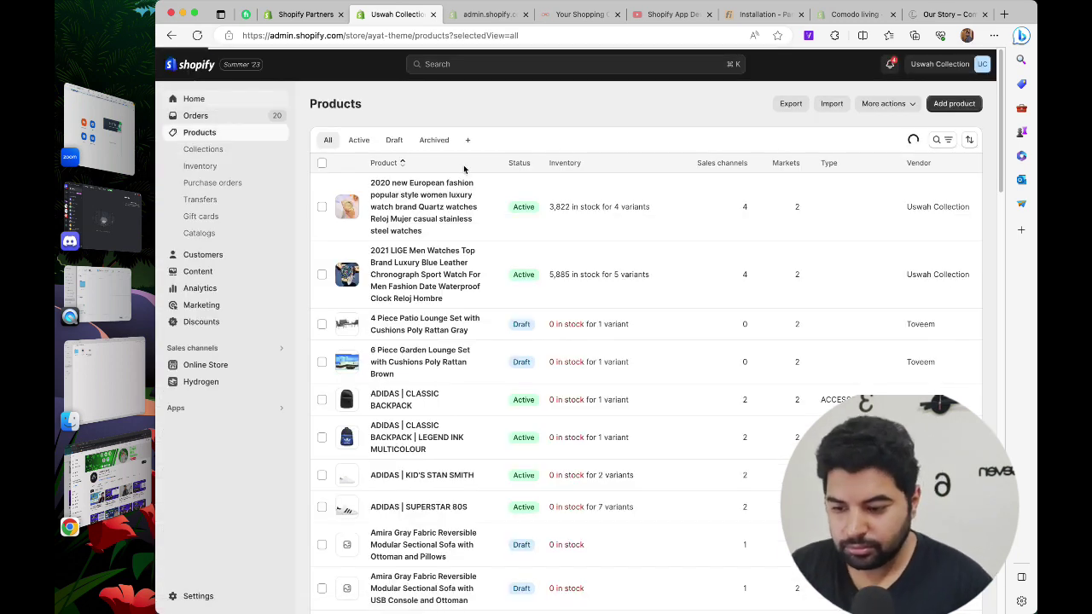
- Visit the Collections list and then the Customers list
{"action": "left_click", "coordinate": [221, 153]}
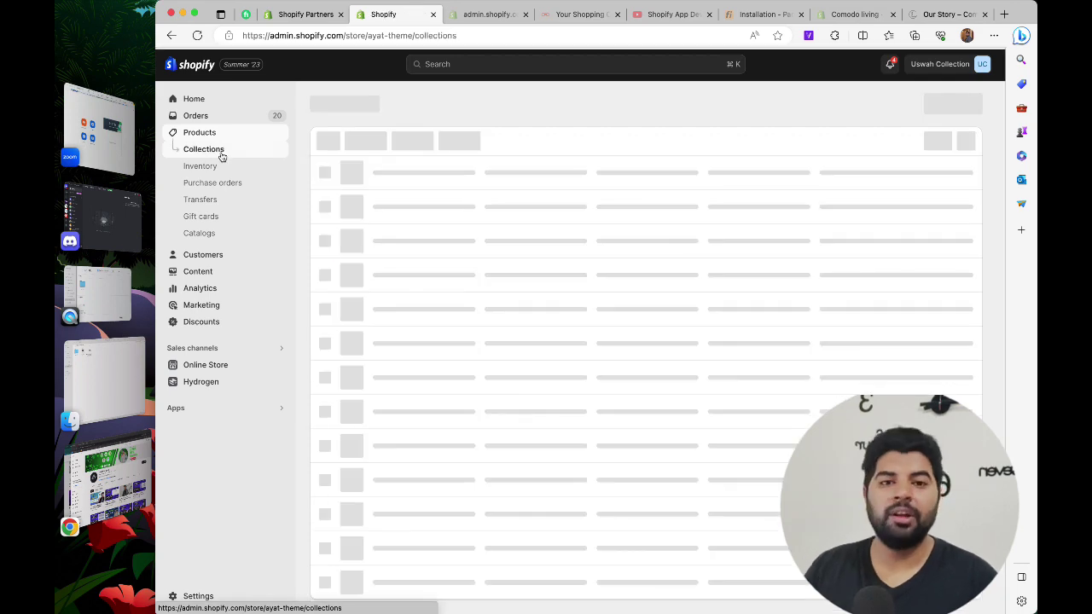
{"action": "scroll", "coordinate": [444, 273], "scroll_direction": "down", "scroll_amount": 5}
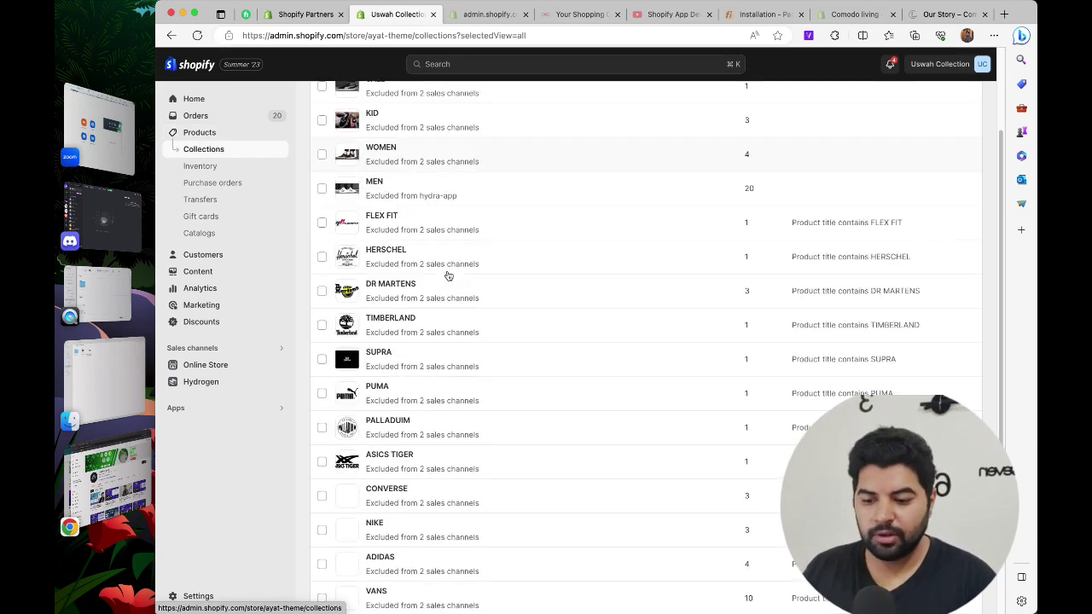
{"action": "left_click", "coordinate": [224, 256]}
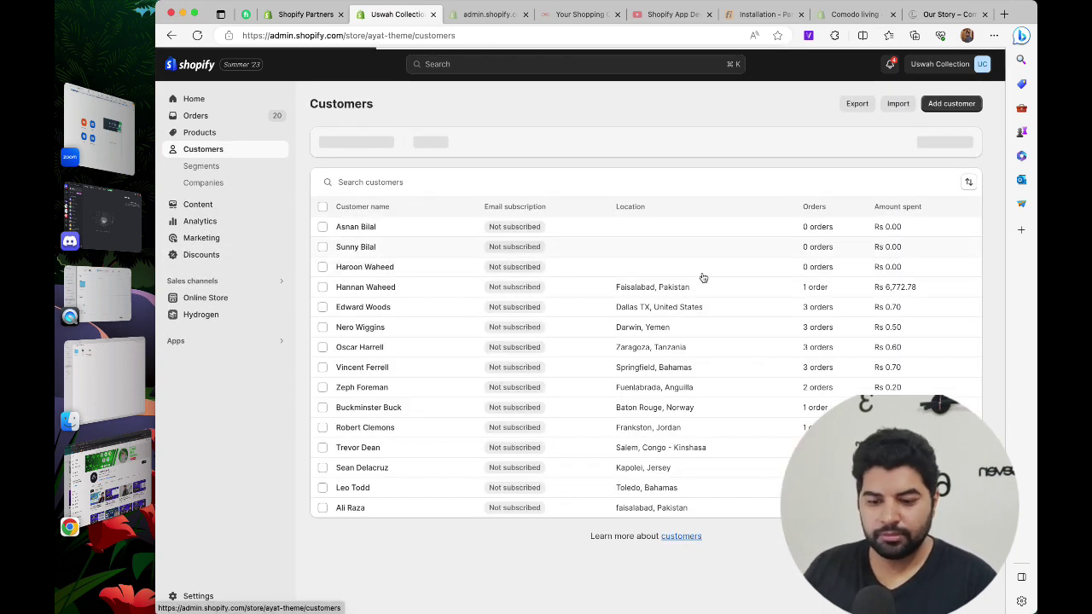
- View Content's Metaobjects, scroll the Files list, and go back to Metaobjects
{"action": "left_click", "coordinate": [188, 213]}
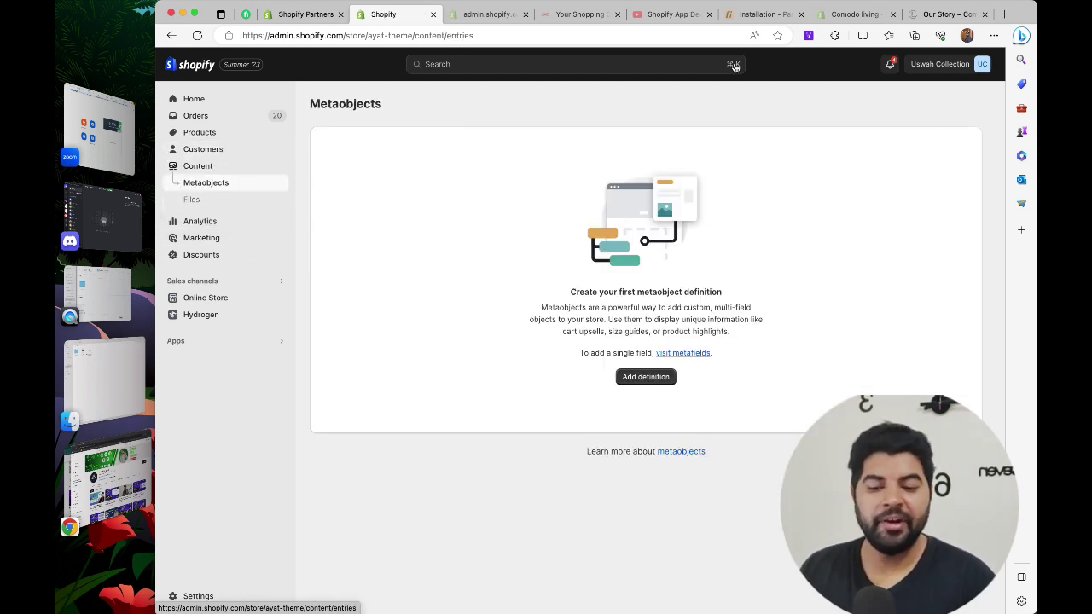
{"action": "left_click", "coordinate": [210, 203]}
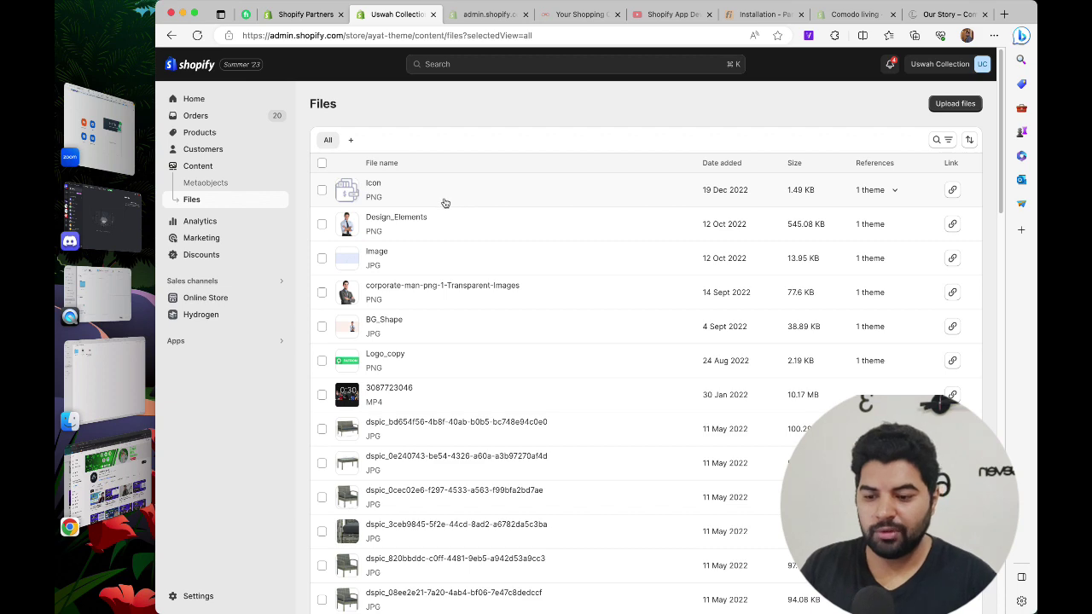
{"action": "scroll", "coordinate": [478, 222], "scroll_direction": "down", "scroll_amount": 5}
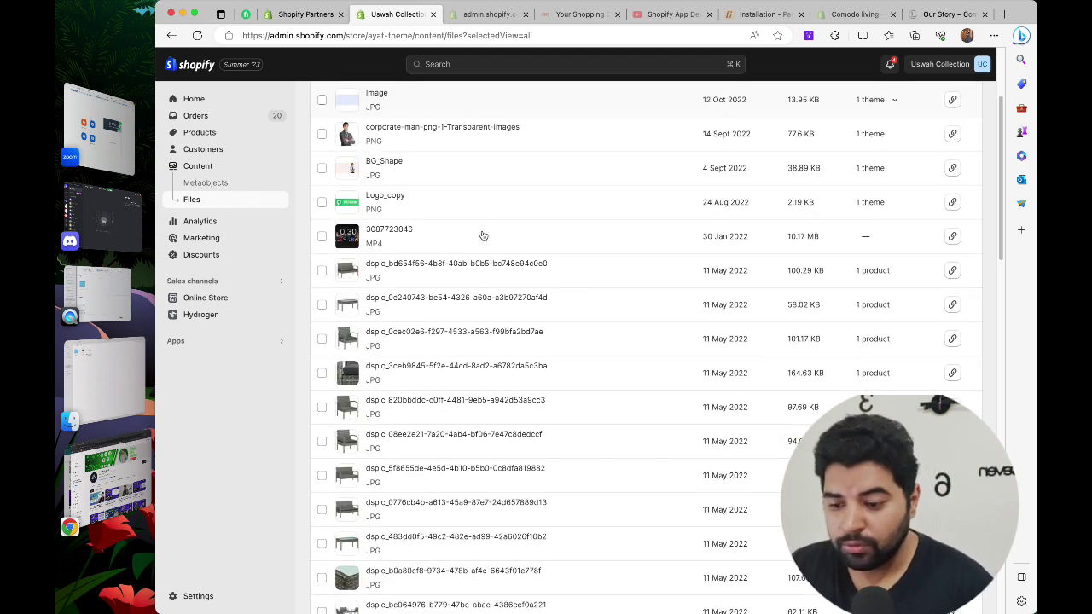
{"action": "scroll", "coordinate": [639, 236], "scroll_direction": "down", "scroll_amount": 10}
{"action": "scroll", "coordinate": [529, 251], "scroll_direction": "up", "scroll_amount": 15}
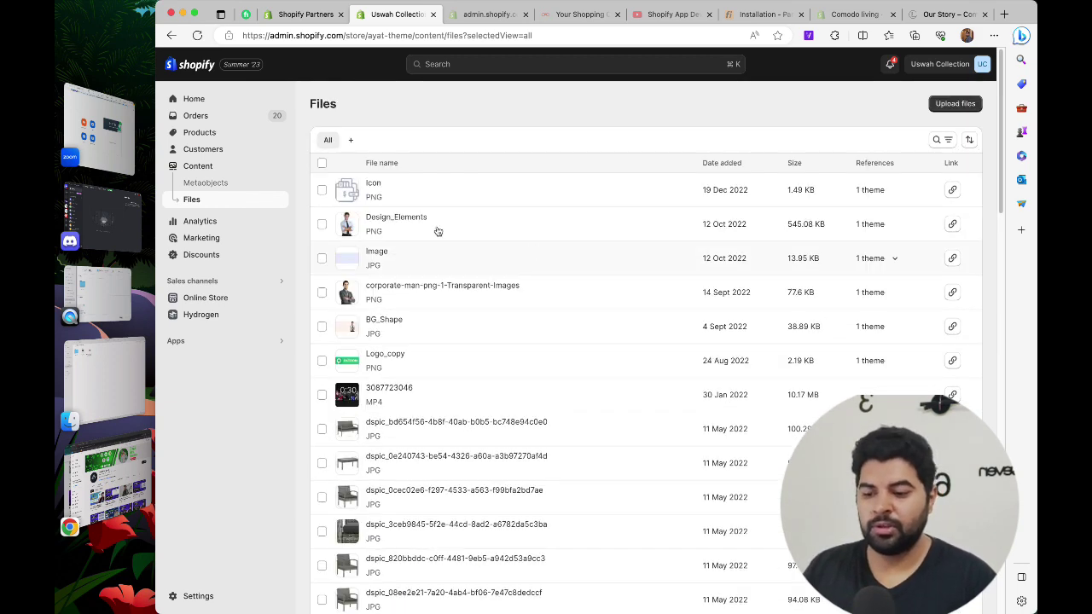
{"action": "left_click", "coordinate": [219, 182]}
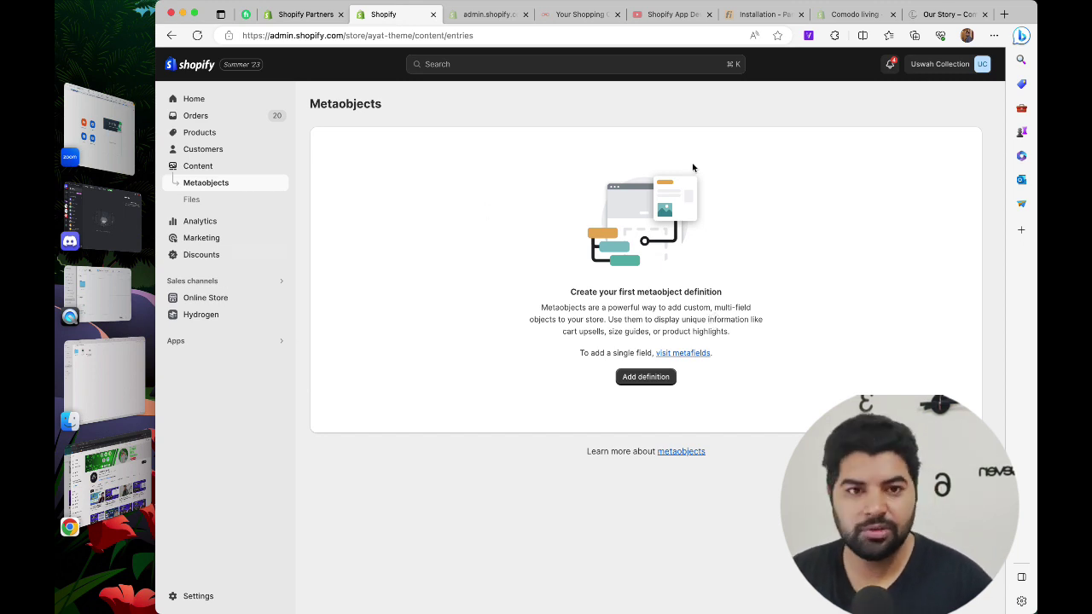
- Tour Analytics, Marketing and Discounts, then show Online Store themes with Patron Theme design current
{"action": "left_click", "coordinate": [228, 221]}
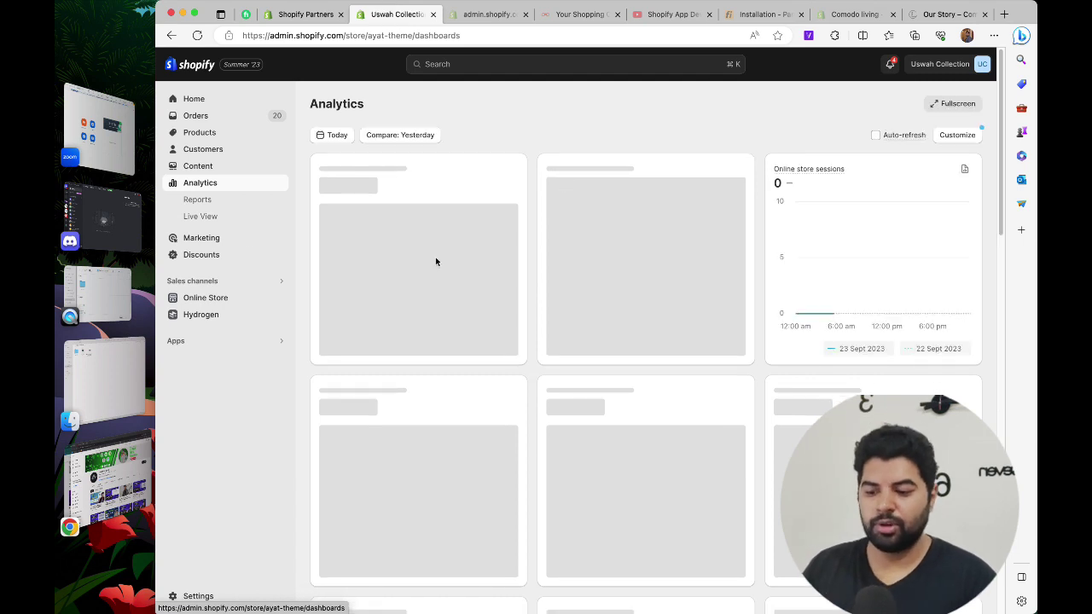
{"action": "left_click", "coordinate": [209, 245]}
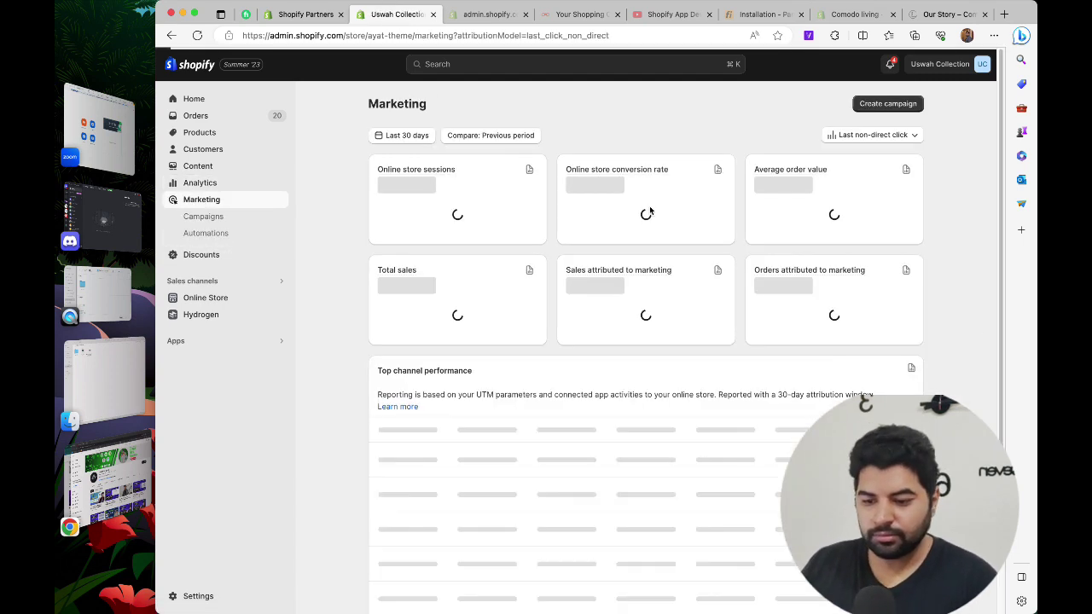
{"action": "left_click", "coordinate": [209, 256]}
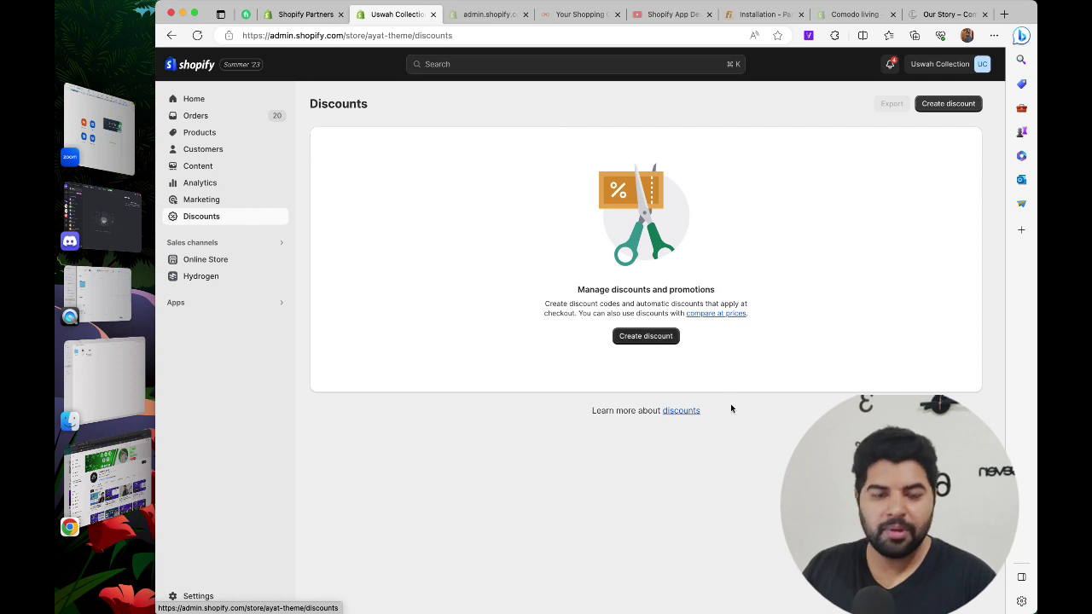
{"action": "left_click", "coordinate": [203, 264]}
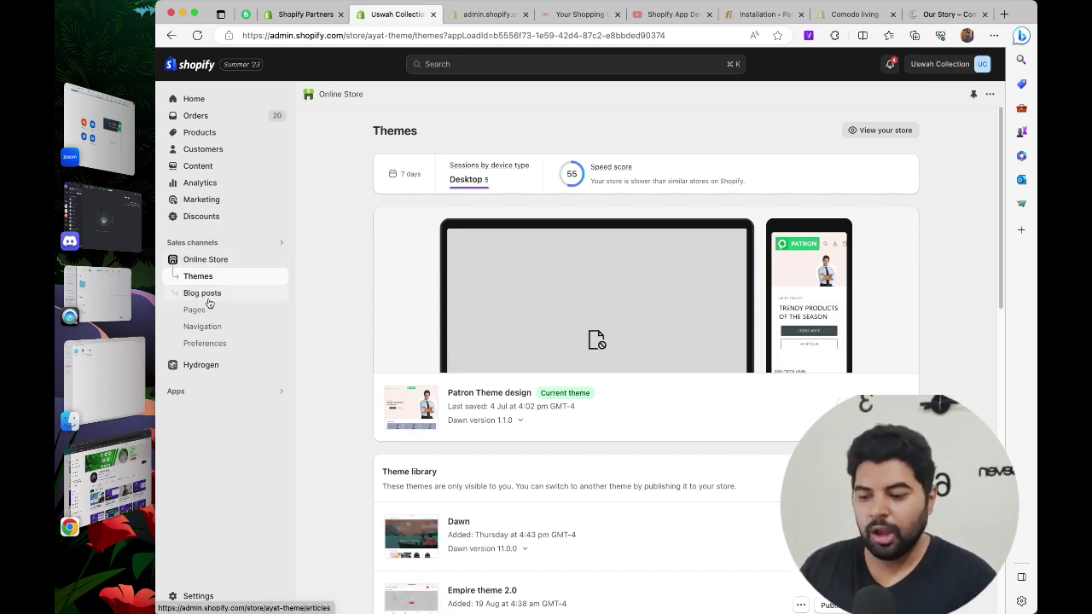
- Visit Online Store's Blog posts, Pages and Navigation with its four menus
{"action": "left_click", "coordinate": [262, 296]}
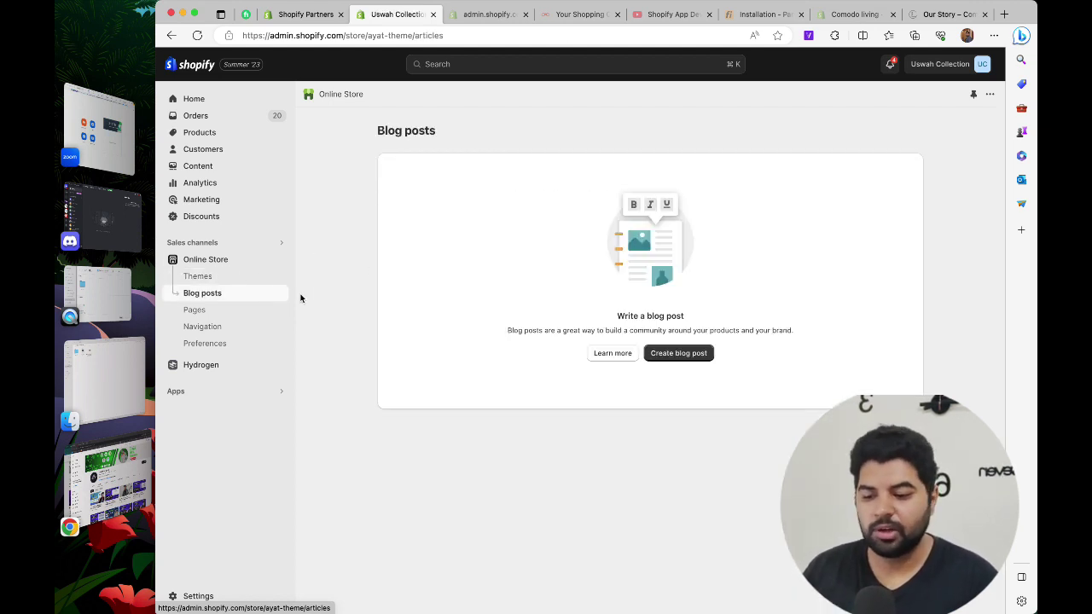
{"action": "left_click", "coordinate": [216, 316]}
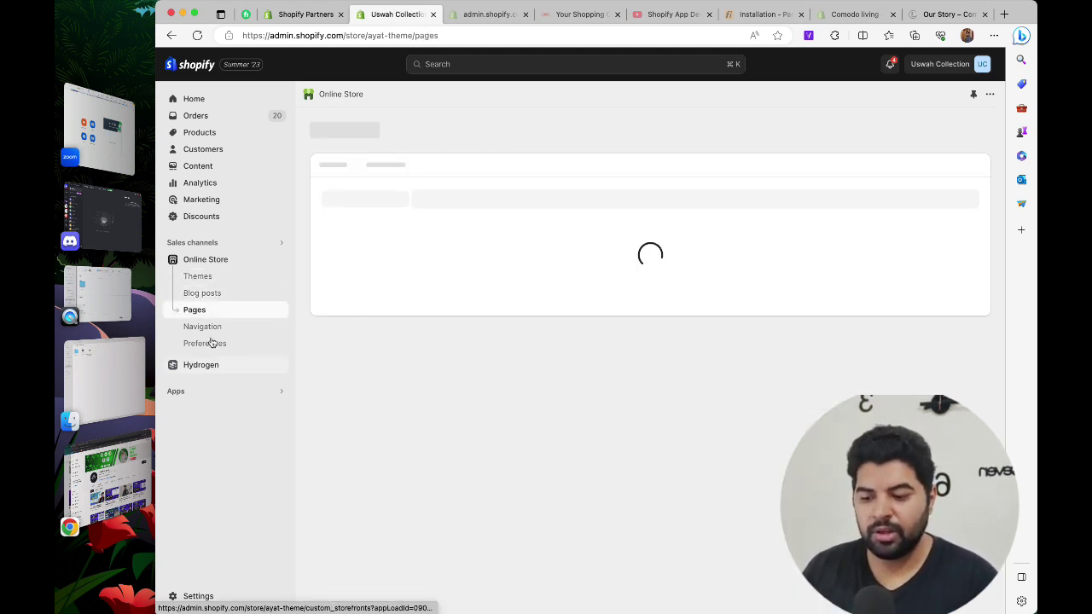
{"action": "left_click", "coordinate": [213, 335]}
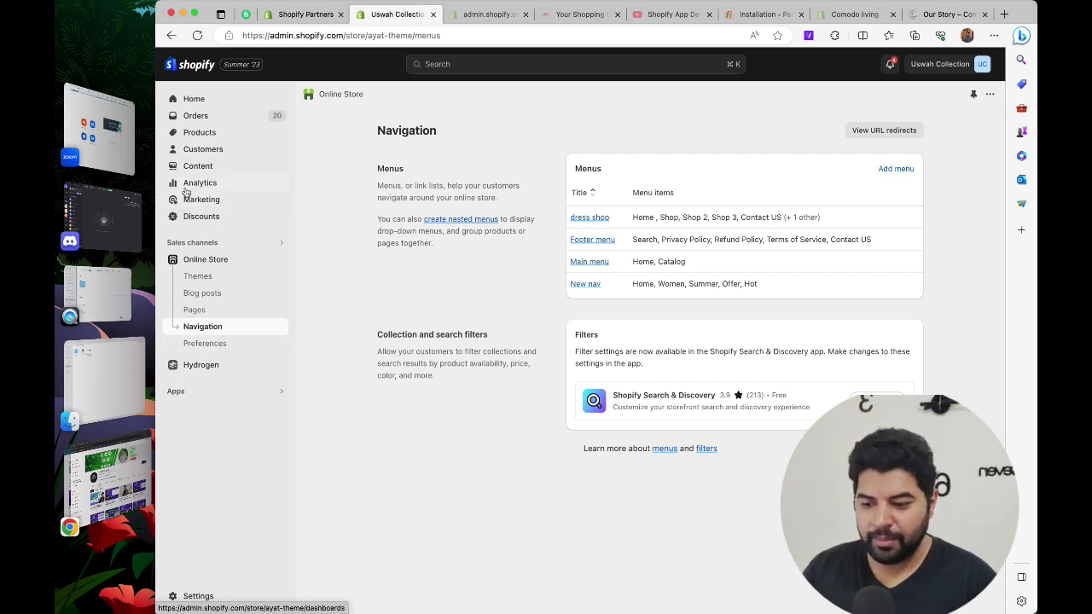
- Show and dismiss the installed Apps and Sales channels lists
{"action": "left_click", "coordinate": [202, 396]}
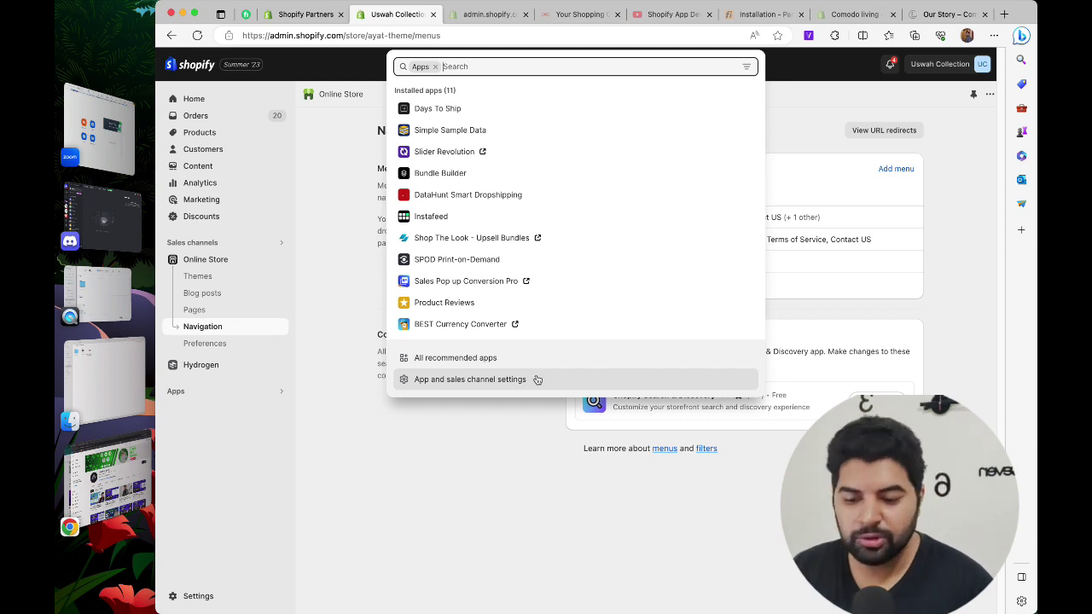
{"action": "left_click", "coordinate": [299, 407]}
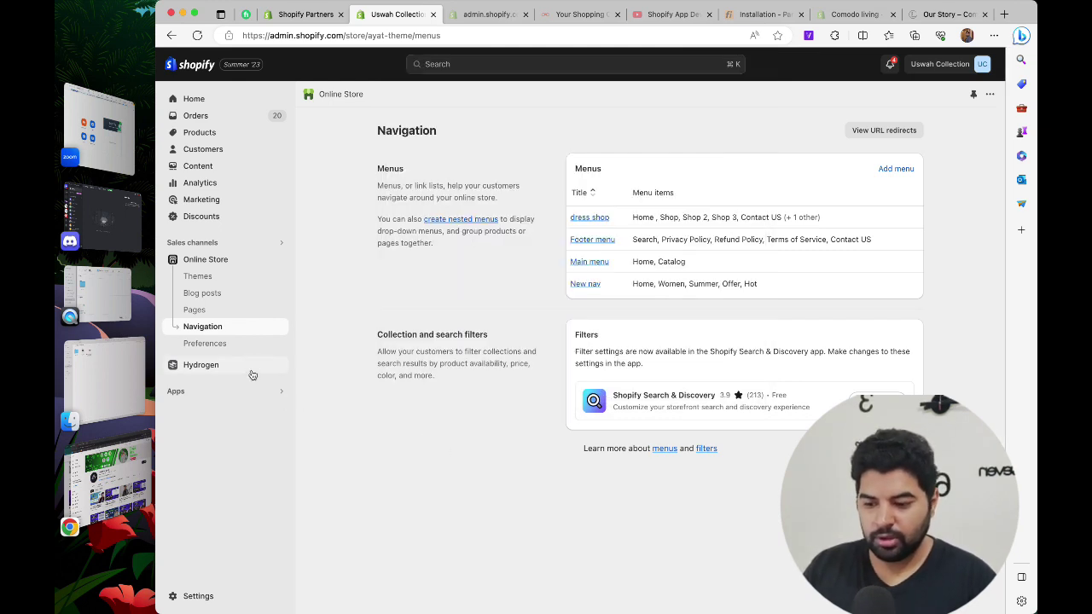
{"action": "left_click", "coordinate": [249, 244]}
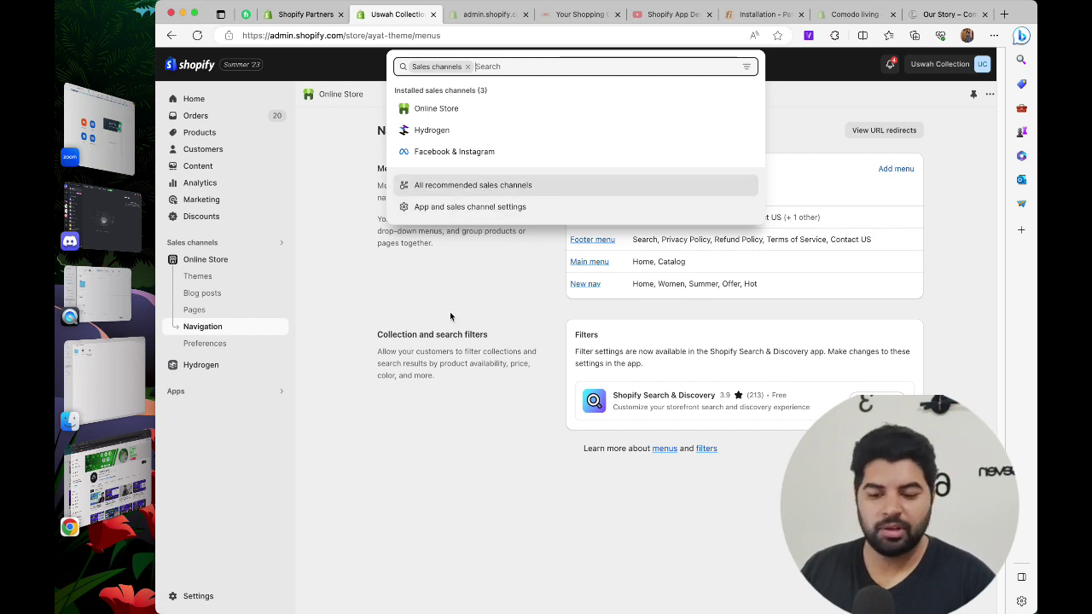
{"action": "left_click", "coordinate": [431, 466]}
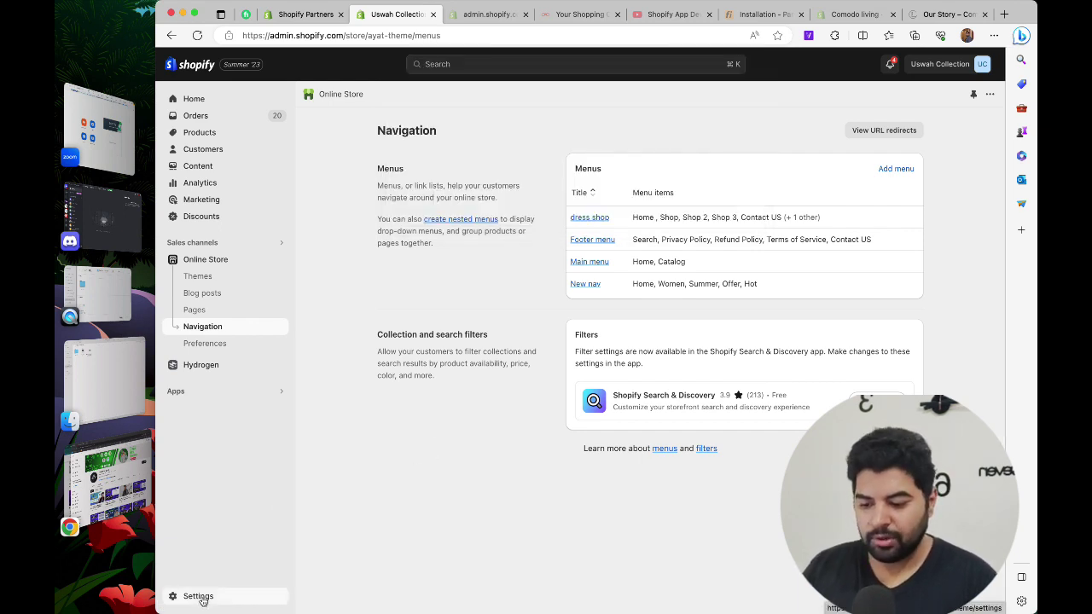
{"action": "left_click", "coordinate": [199, 597]}
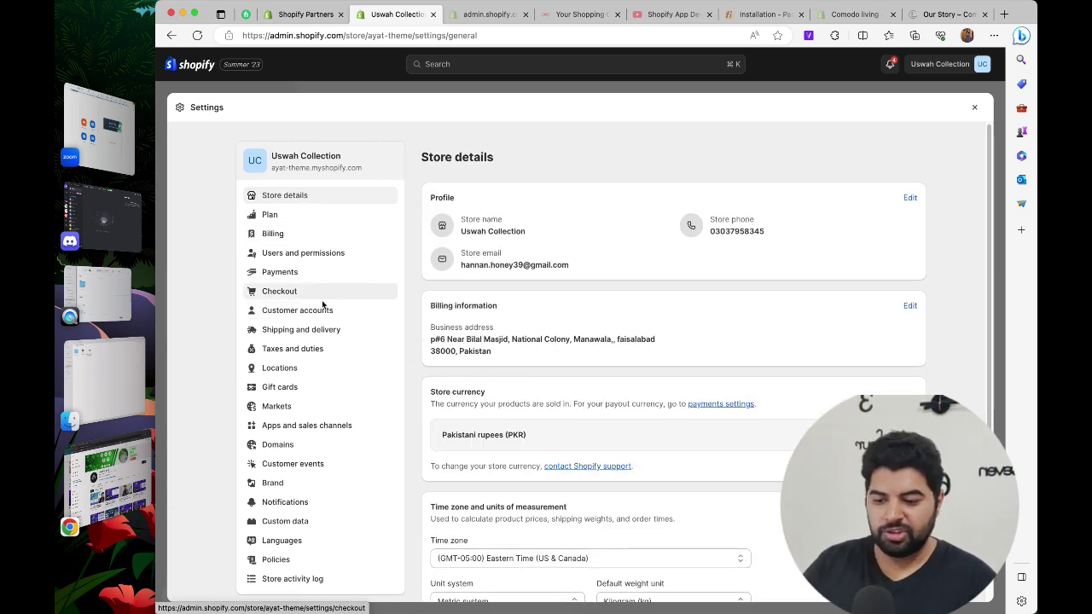
{"action": "scroll", "coordinate": [336, 350], "scroll_direction": "down", "scroll_amount": 5}
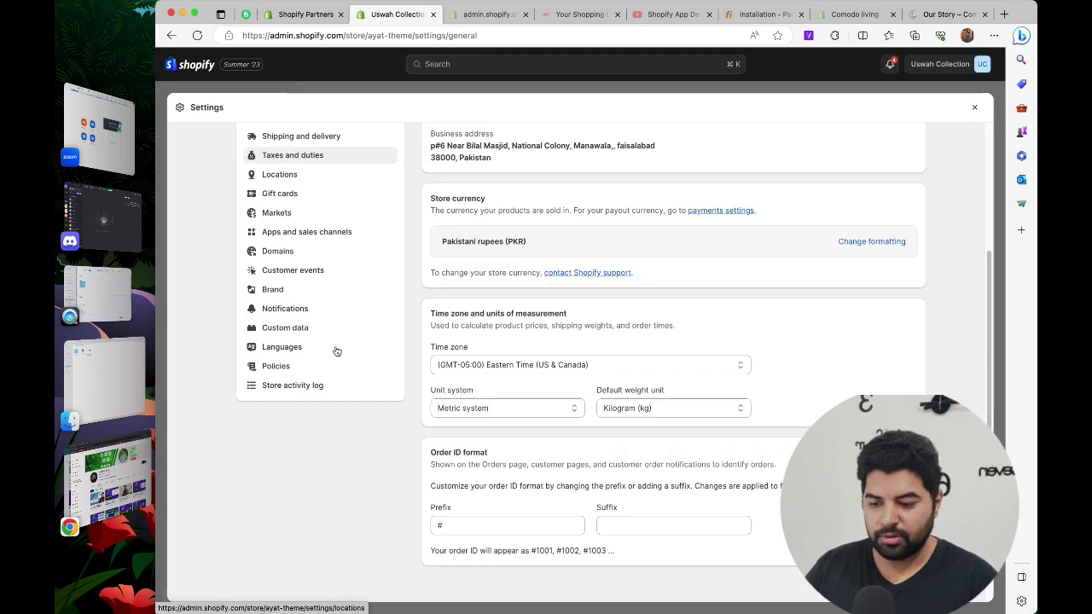
{"action": "scroll", "coordinate": [313, 236], "scroll_direction": "up", "scroll_amount": 1}
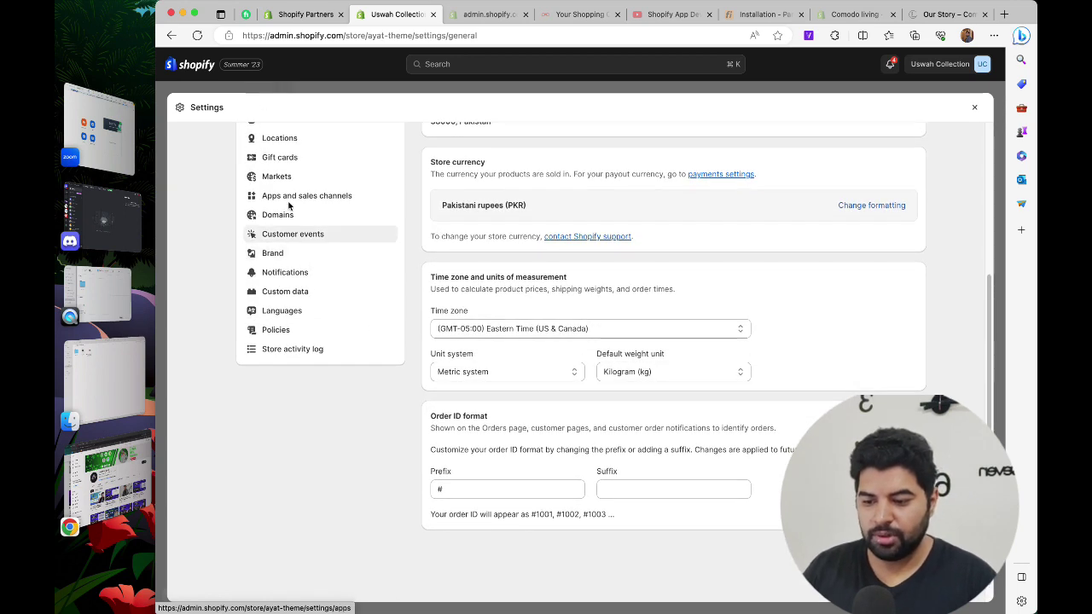
{"action": "scroll", "coordinate": [341, 238], "scroll_direction": "up", "scroll_amount": 5}
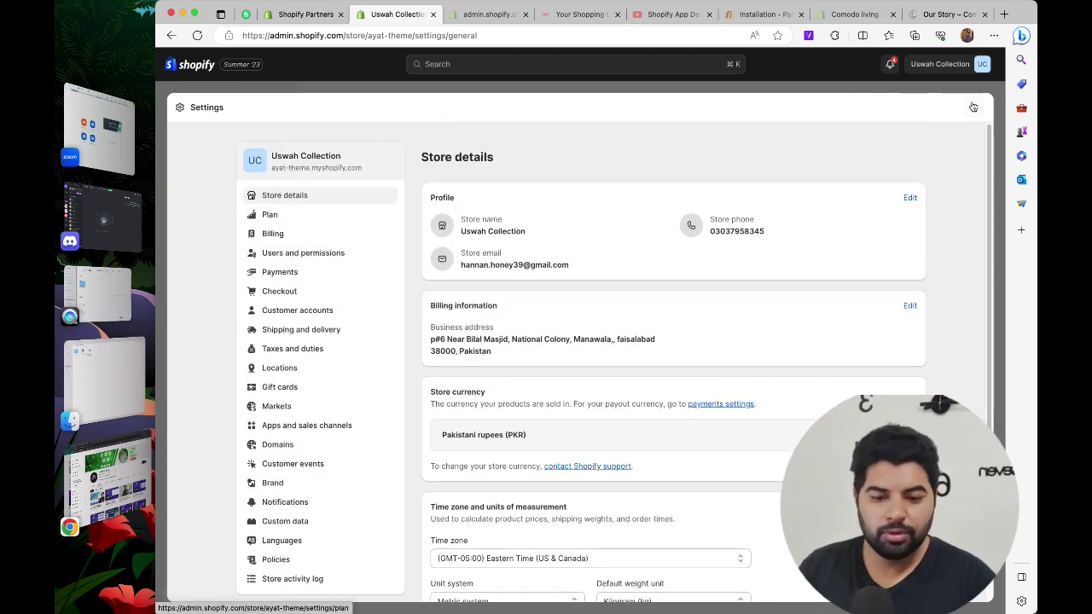
{"action": "key", "text": "Escape"}
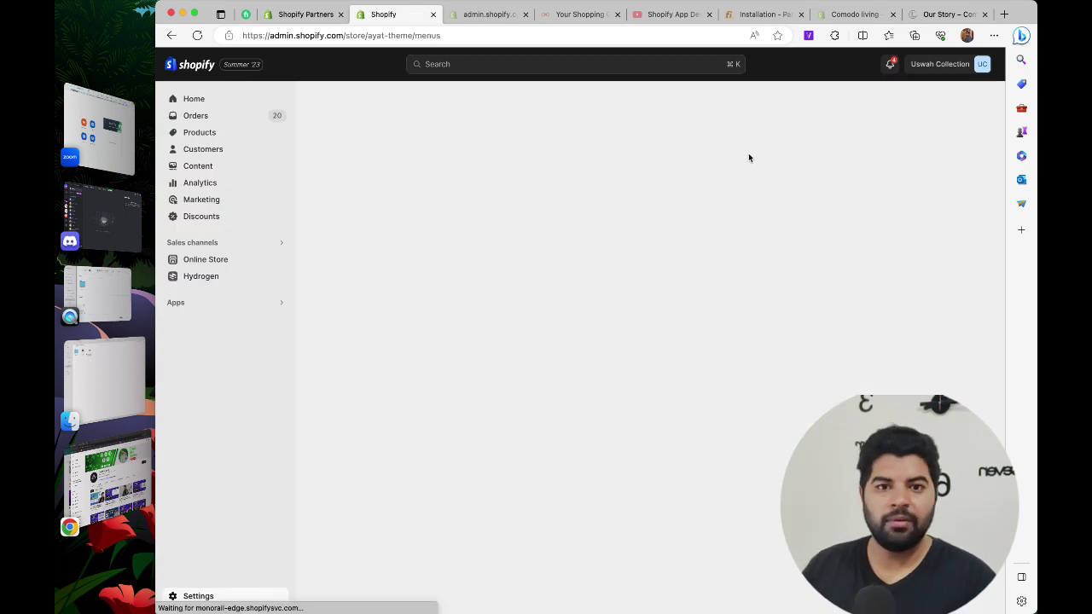